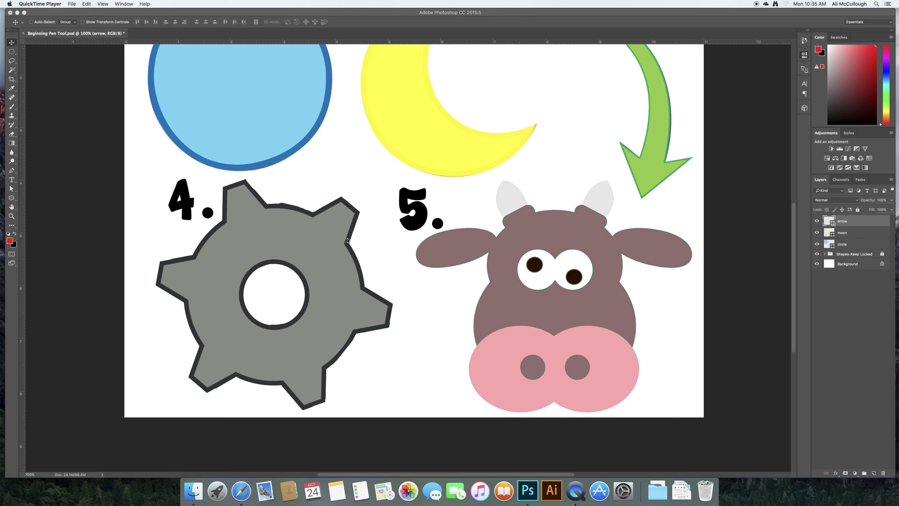
Add a new layer above the arrow layer and name it "Gear"
{"action": "scroll", "coordinate": [347, 241], "scroll_direction": "right", "scroll_amount": 5}
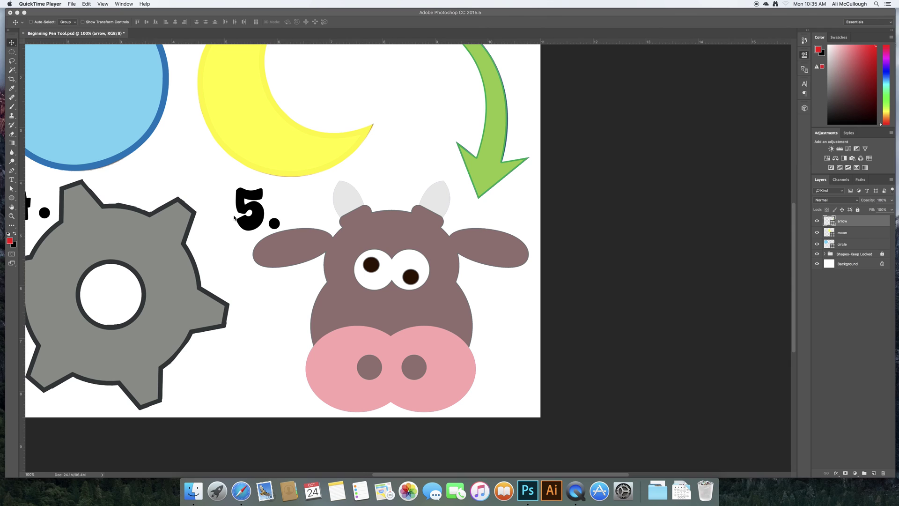
{"action": "left_click", "coordinate": [239, 242]}
{"action": "scroll", "coordinate": [342, 466], "scroll_direction": "left", "scroll_amount": 5}
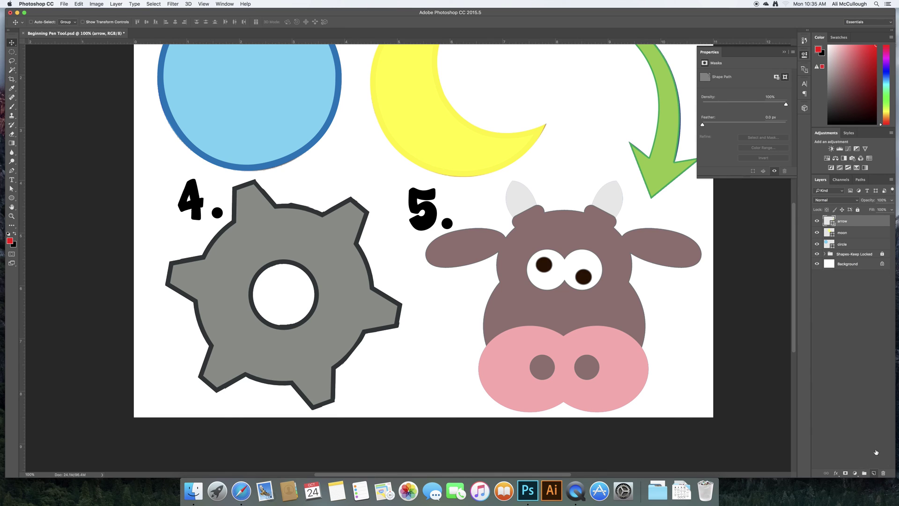
{"action": "left_click", "coordinate": [874, 473]}
{"action": "double_click", "coordinate": [845, 221]}
{"action": "type", "text": "Gear"}
{"action": "key", "text": "Return"}
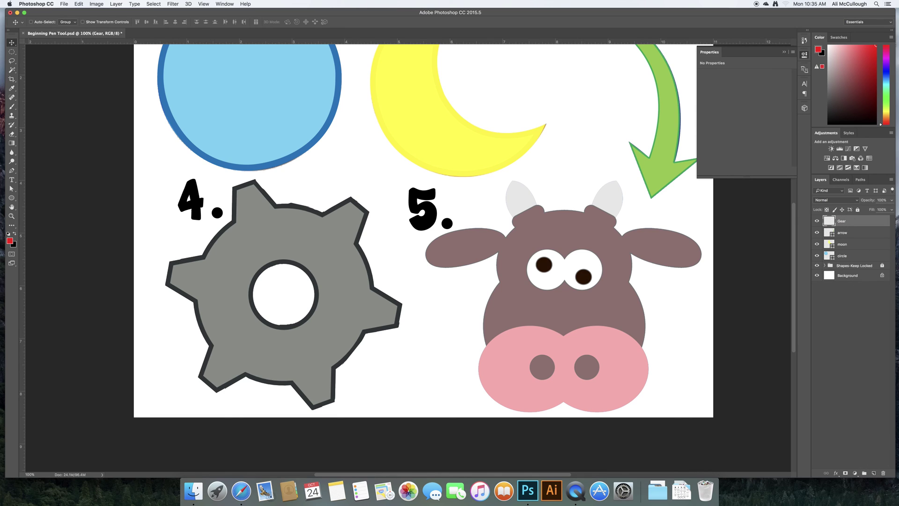
Draw a magenta circle about 1024 px in diameter over the gear's round body, using the Ellipse tool in Shape mode
{"action": "left_click", "coordinate": [13, 199]}
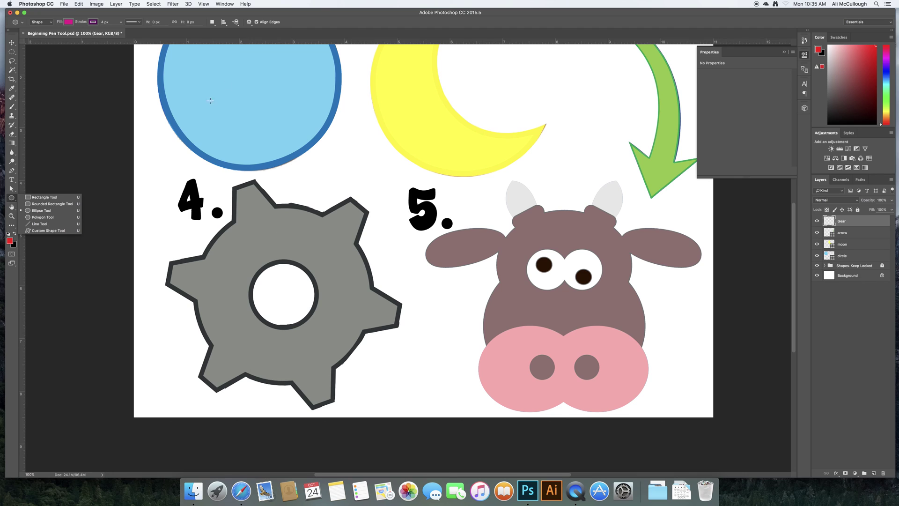
{"action": "left_click", "coordinate": [41, 213]}
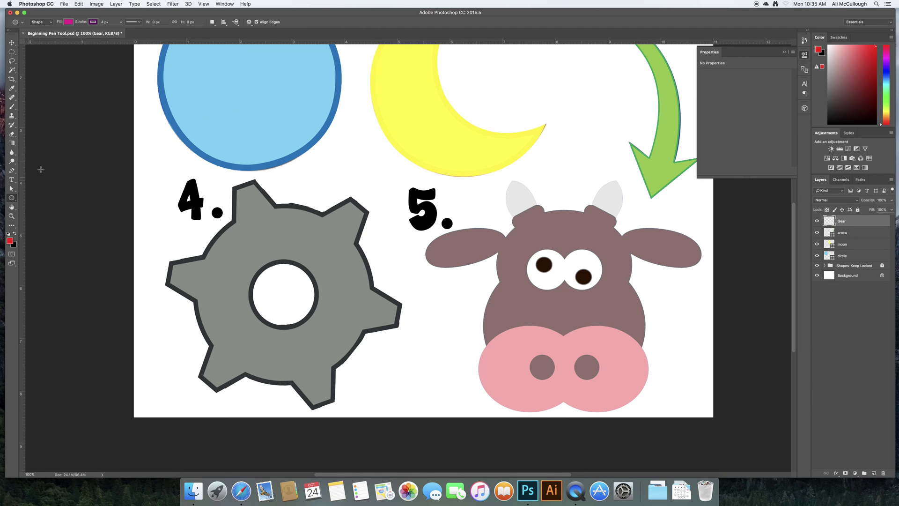
{"action": "left_click", "coordinate": [40, 22]}
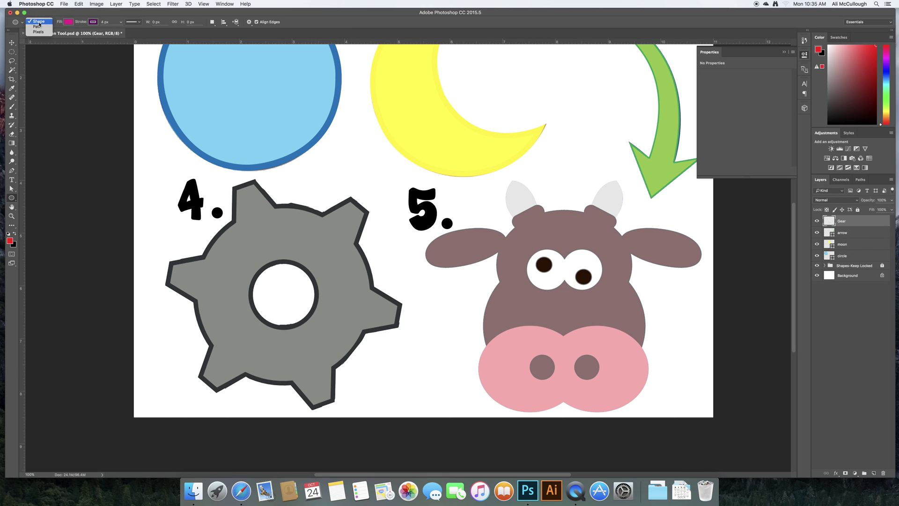
{"action": "left_click", "coordinate": [41, 22]}
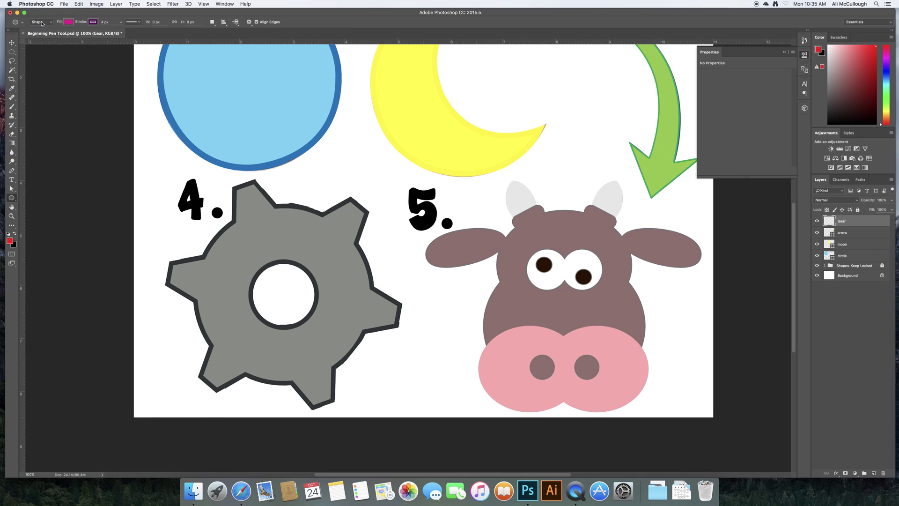
{"action": "left_click", "coordinate": [68, 22]}
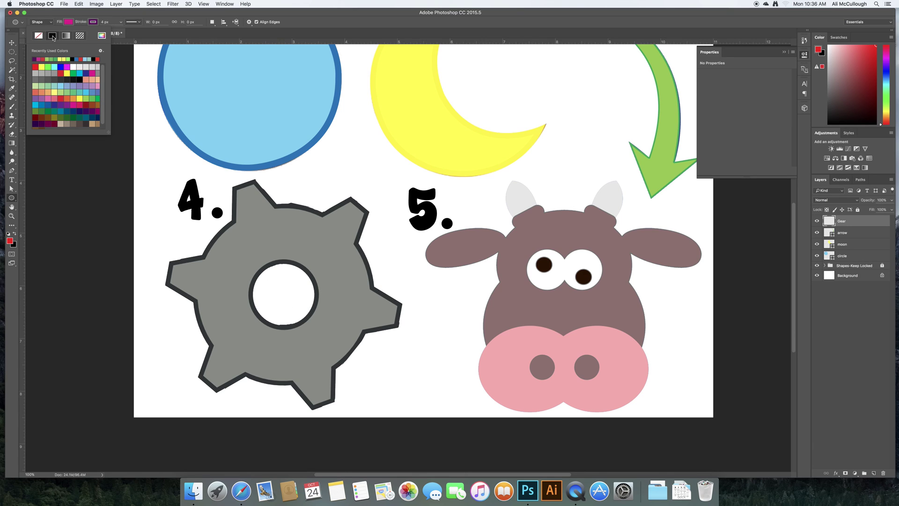
{"action": "left_click", "coordinate": [70, 23]}
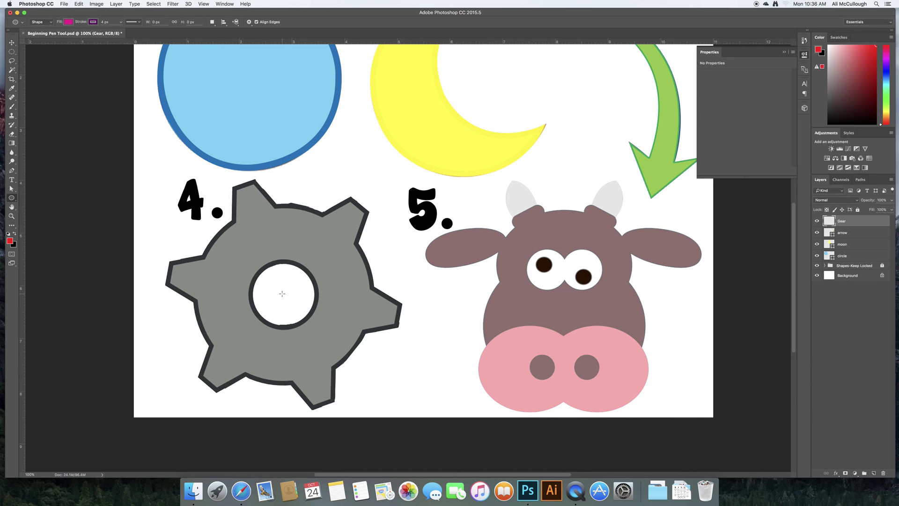
{"action": "left_click_drag", "start_coordinate": [282, 294], "coordinate": [372, 155]}
Set the magenta circle's stroke width to 8 px
{"action": "key", "text": "super+0"}
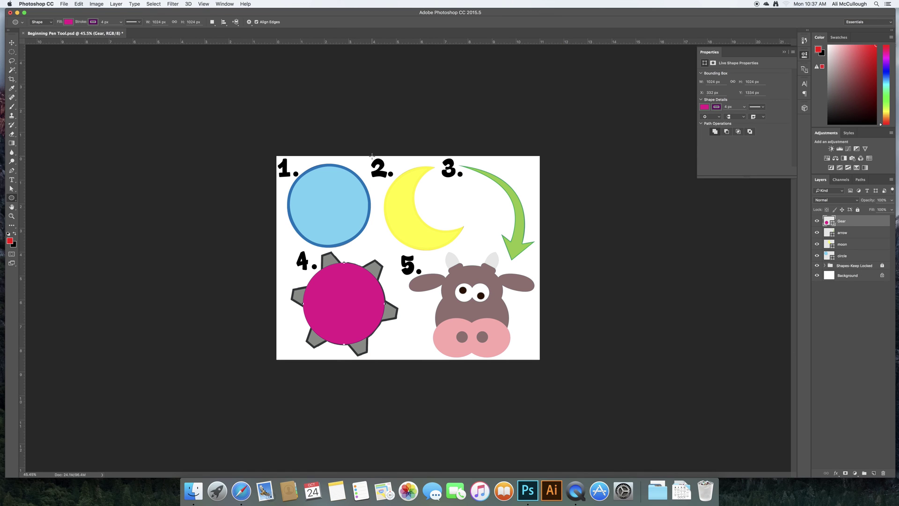
{"action": "key", "text": "super+equal"}
{"action": "key", "text": "super+equal"}
{"action": "key", "text": "super+equal"}
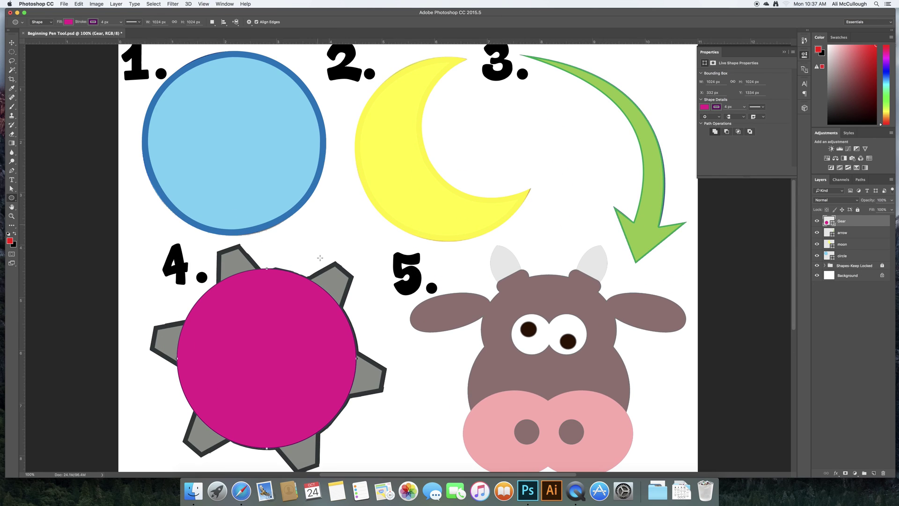
{"action": "left_click_drag", "start_coordinate": [356, 474], "coordinate": [322, 475]}
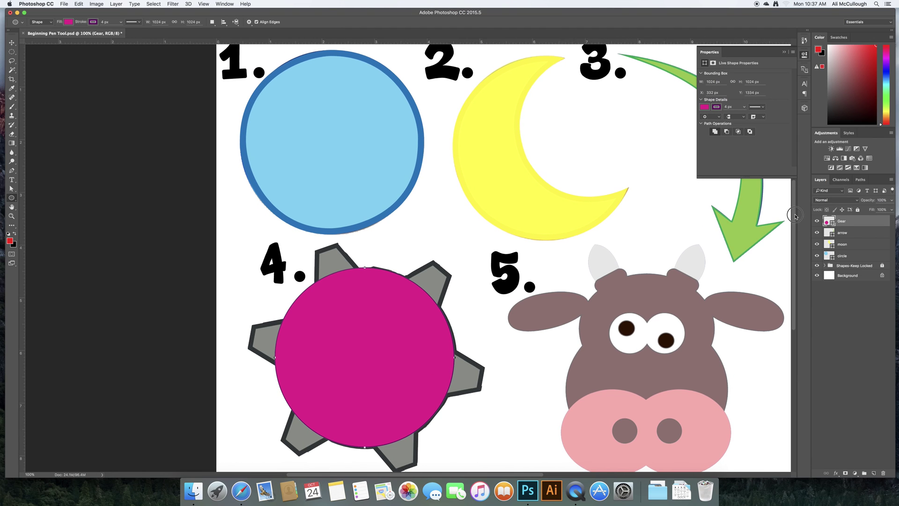
{"action": "scroll", "coordinate": [789, 229], "scroll_direction": "down", "scroll_amount": 5}
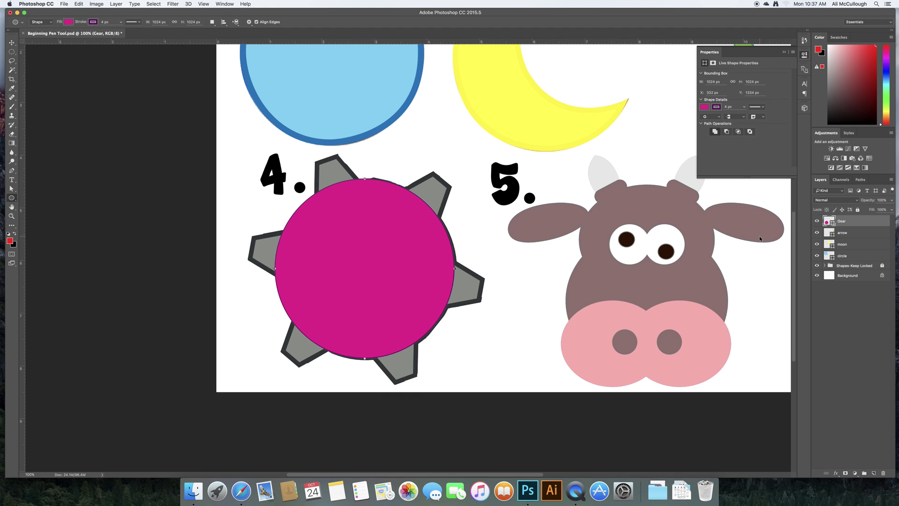
{"action": "key", "text": "super+equal"}
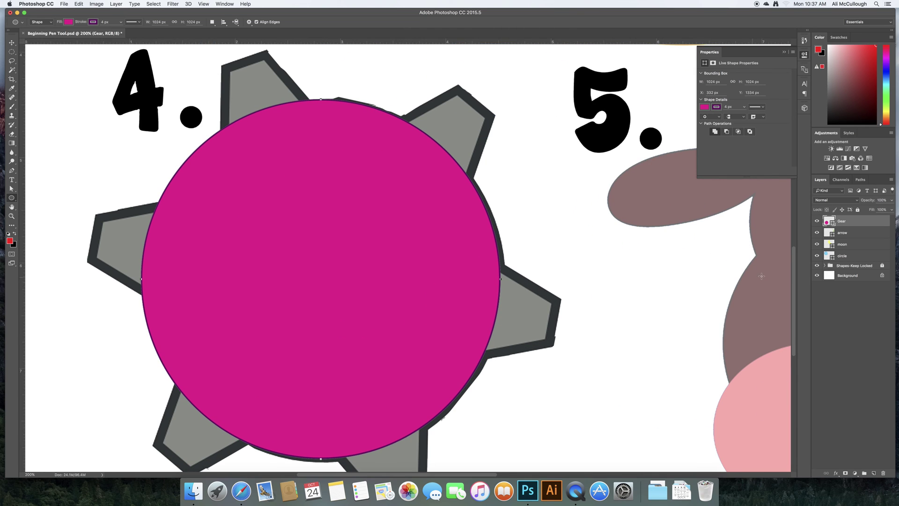
{"action": "scroll", "coordinate": [789, 251], "scroll_direction": "down", "scroll_amount": 3}
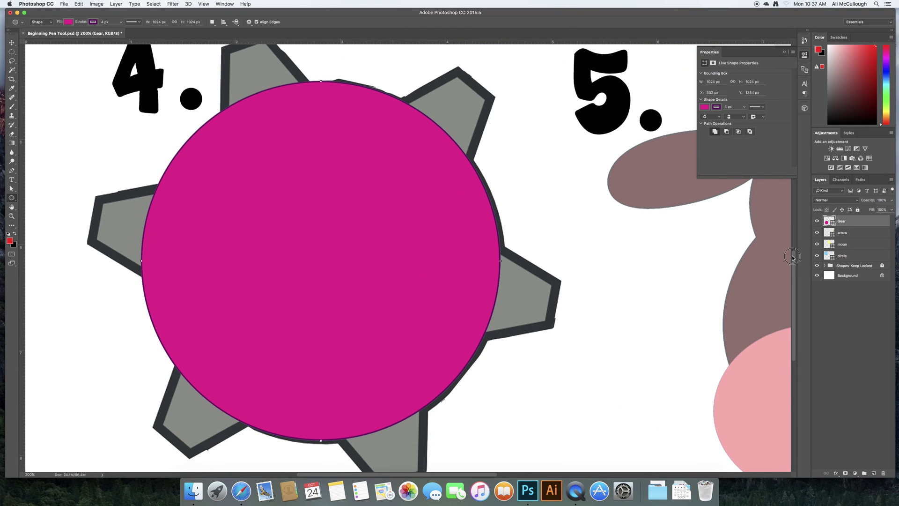
{"action": "scroll", "coordinate": [792, 261], "scroll_direction": "up", "scroll_amount": 3}
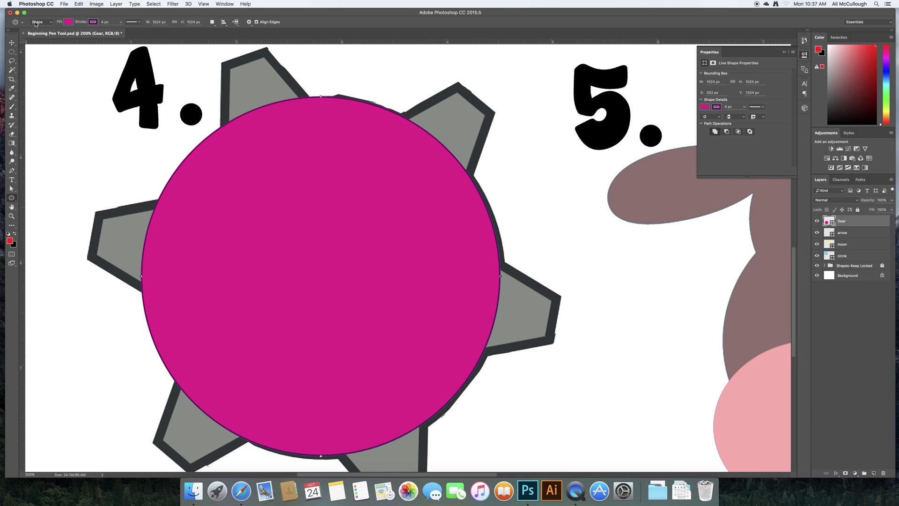
{"action": "left_click", "coordinate": [110, 22]}
{"action": "type", "text": "8"}
{"action": "key", "text": "Return"}
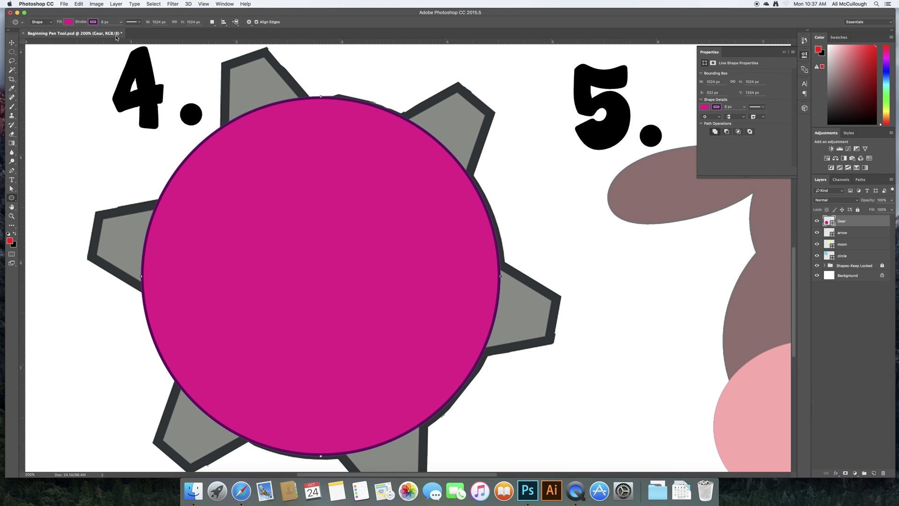
Set up the Pen tool in Shape mode with the Combine Shapes path operation
{"action": "left_click", "coordinate": [13, 171]}
{"action": "left_click", "coordinate": [51, 24]}
{"action": "left_click", "coordinate": [50, 22]}
{"action": "left_click", "coordinate": [213, 22]}
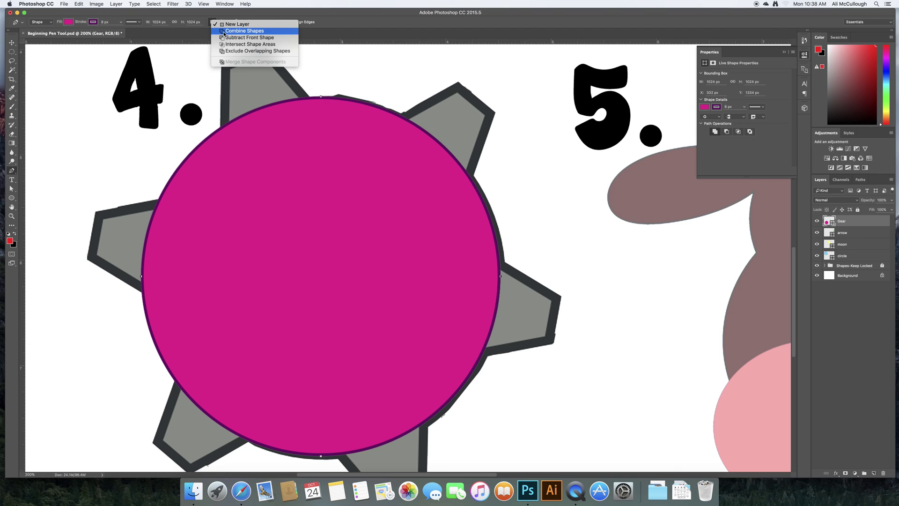
{"action": "left_click", "coordinate": [226, 31]}
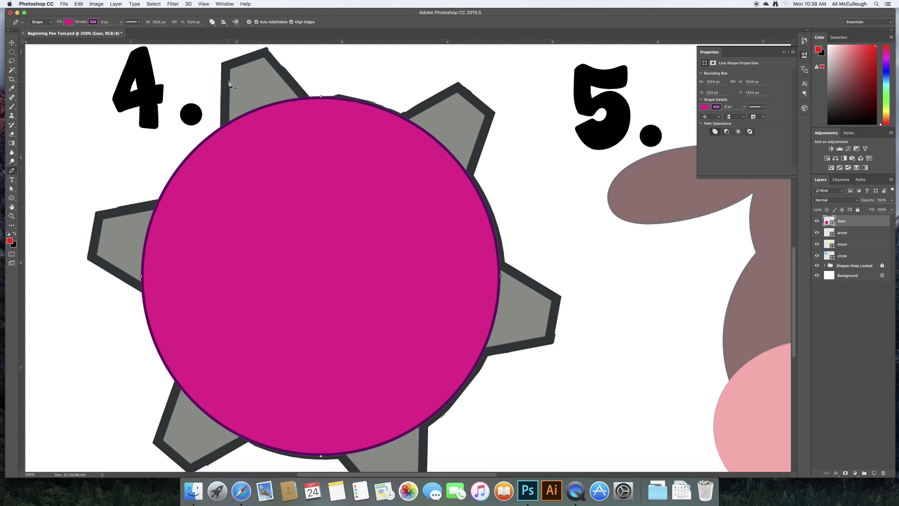
Trace the gear's upper-left tooth with the Pen tool as a closed shape whose base overlaps the circle
{"action": "left_click", "coordinate": [220, 137]}
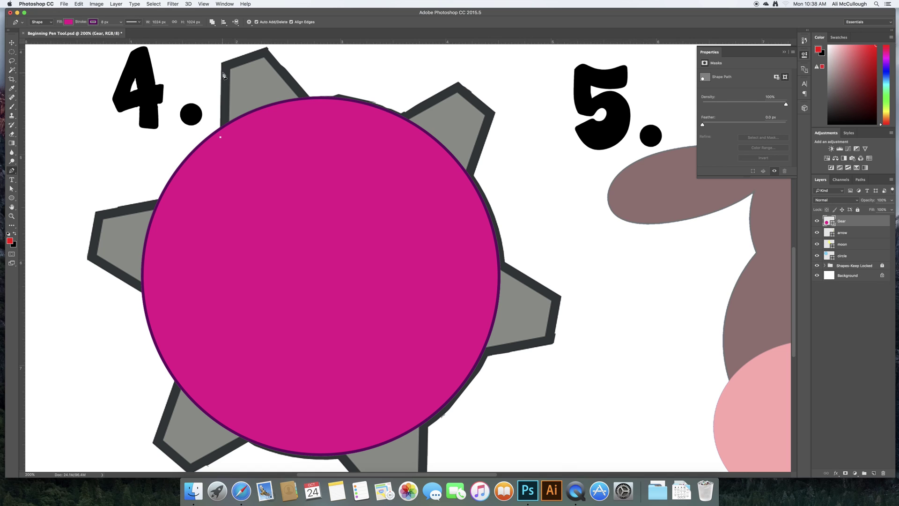
{"action": "left_click", "coordinate": [222, 62]}
{"action": "left_click", "coordinate": [266, 48]}
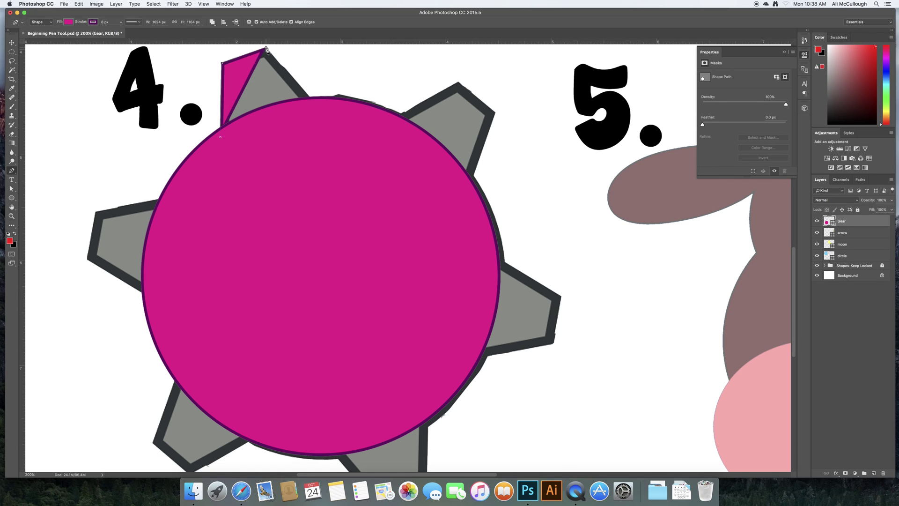
{"action": "left_click", "coordinate": [316, 106]}
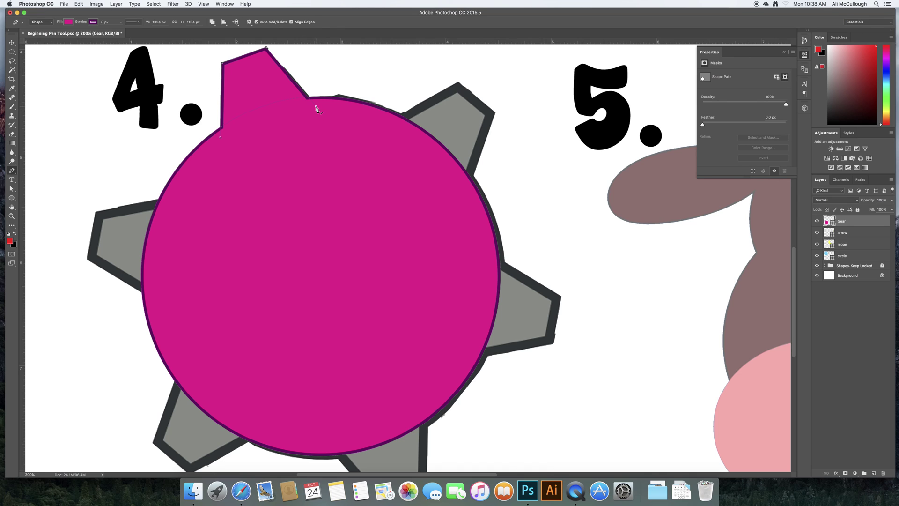
{"action": "left_click", "coordinate": [221, 138]}
{"action": "left_click", "coordinate": [392, 122]}
{"action": "left_click_drag", "start_coordinate": [395, 123], "coordinate": [458, 83]}
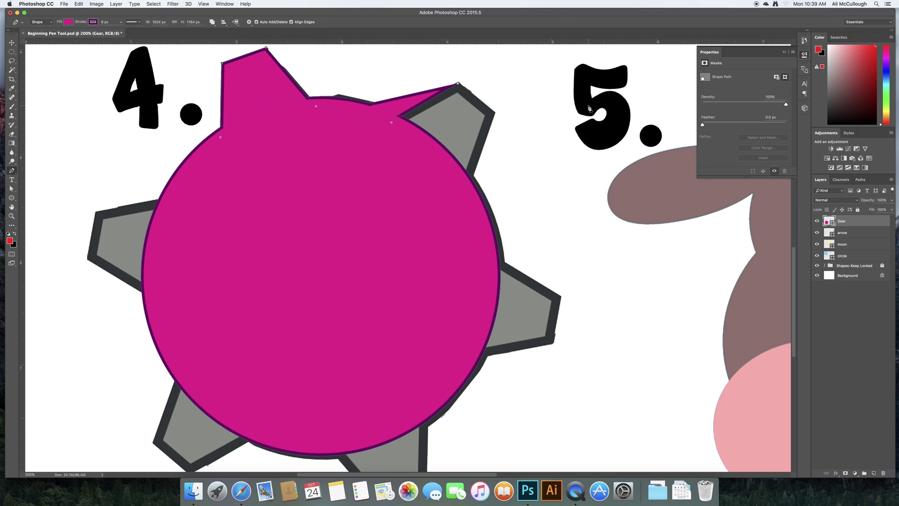
{"action": "key", "text": "super+z"}
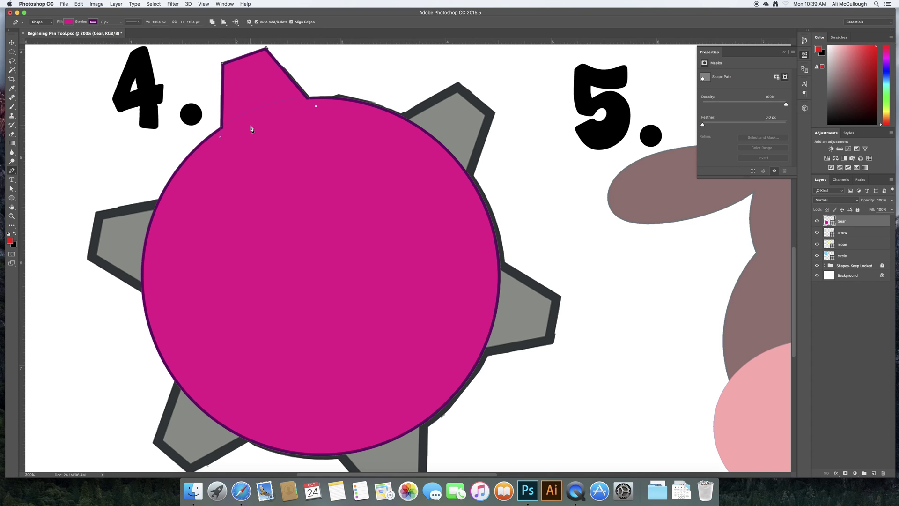
{"action": "left_click", "coordinate": [308, 111]}
{"action": "key", "text": "super+z"}
Trace the gear's upper-right tooth as a closed path with its base inside the circle
{"action": "left_click", "coordinate": [375, 131]}
{"action": "left_click", "coordinate": [458, 82]}
{"action": "left_click", "coordinate": [495, 113]}
{"action": "left_click", "coordinate": [467, 194]}
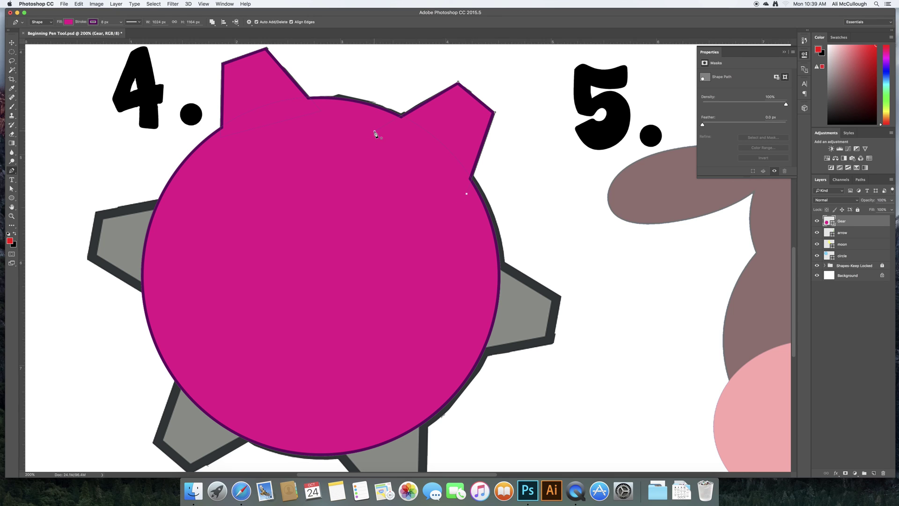
{"action": "left_click", "coordinate": [375, 132]}
Trace the tooth on the gear's right side and close its path inside the circle
{"action": "left_click", "coordinate": [561, 297]}
{"action": "left_click", "coordinate": [554, 343]}
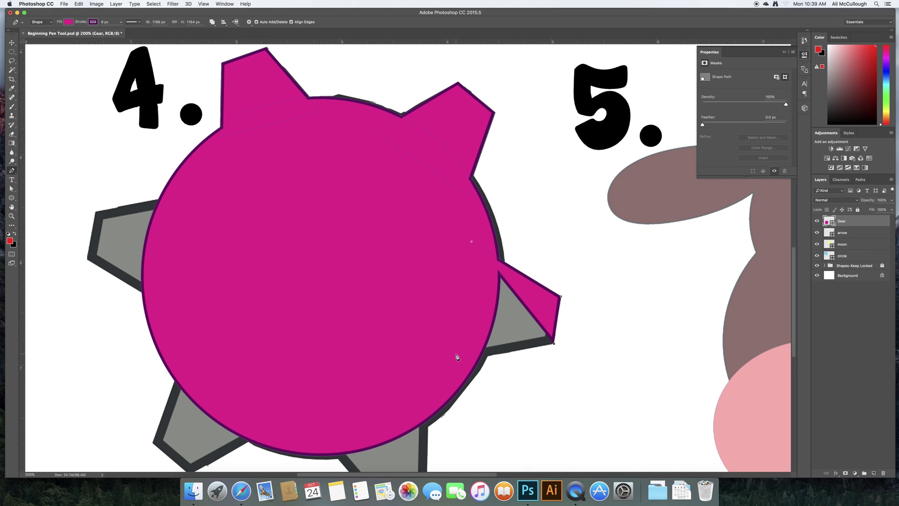
{"action": "left_click", "coordinate": [452, 360]}
{"action": "left_click", "coordinate": [472, 243]}
Trace the gear's lower-right tooth along its outer corners and back into the circle
{"action": "left_click_drag", "start_coordinate": [795, 249], "coordinate": [795, 270]}
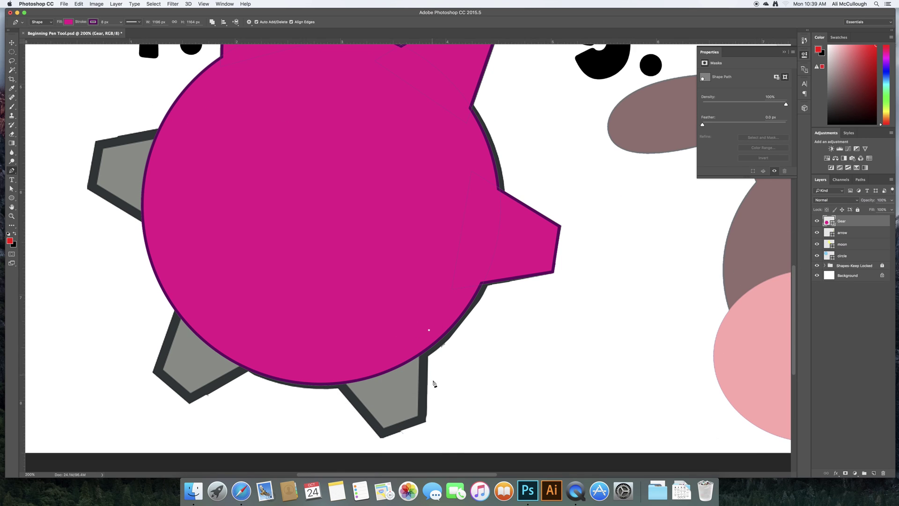
{"action": "left_click", "coordinate": [426, 421]}
{"action": "left_click", "coordinate": [380, 439]}
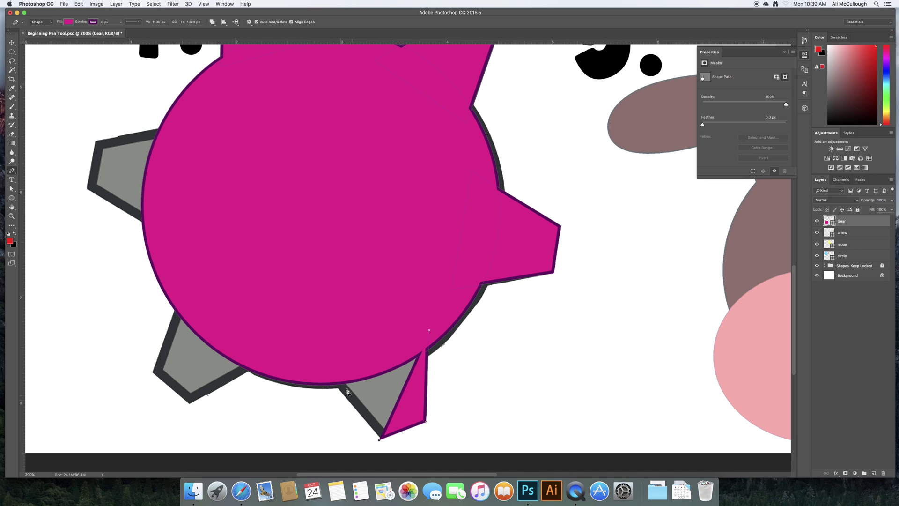
{"action": "left_click", "coordinate": [316, 365]}
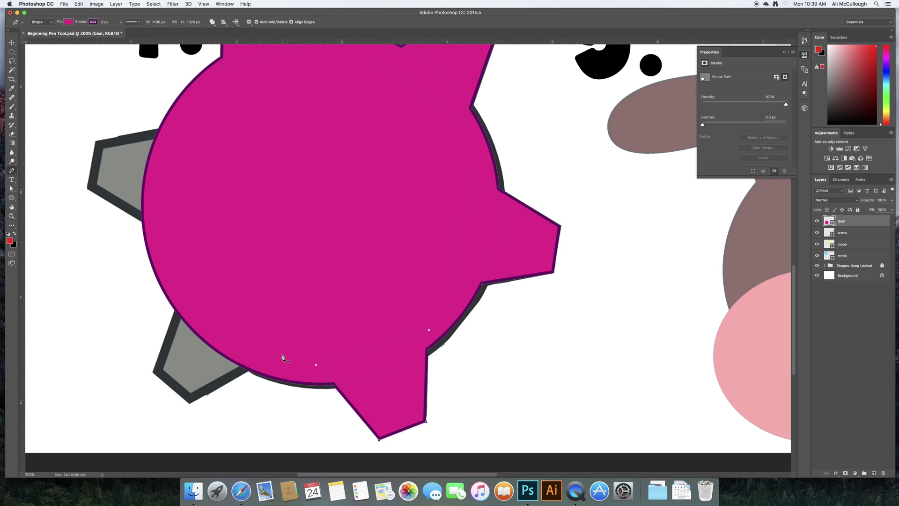
Trace the gear's lower-left tooth as a closed path overlapping the circle
{"action": "left_click", "coordinate": [278, 351]}
{"action": "left_click", "coordinate": [153, 375]}
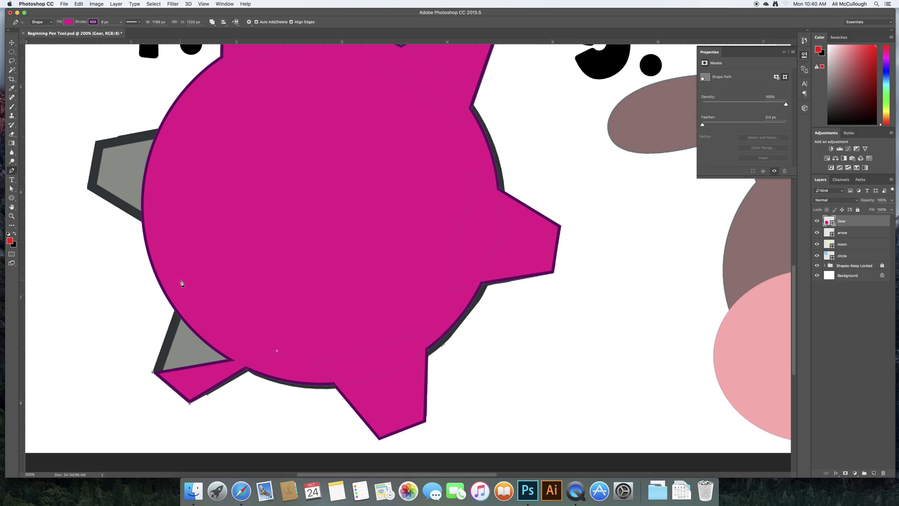
{"action": "left_click", "coordinate": [181, 280]}
{"action": "left_click", "coordinate": [277, 353]}
Trace the last uncovered tooth, on the gear's left side, joining it to the circle
{"action": "scroll", "coordinate": [261, 304], "scroll_direction": "up", "scroll_amount": 3}
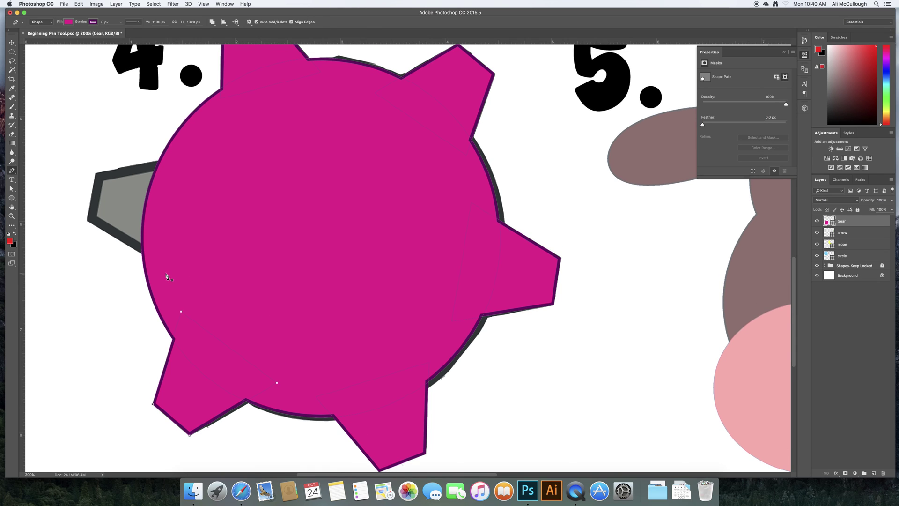
{"action": "left_click", "coordinate": [88, 221]}
{"action": "left_click", "coordinate": [96, 174]}
{"action": "left_click", "coordinate": [188, 160]}
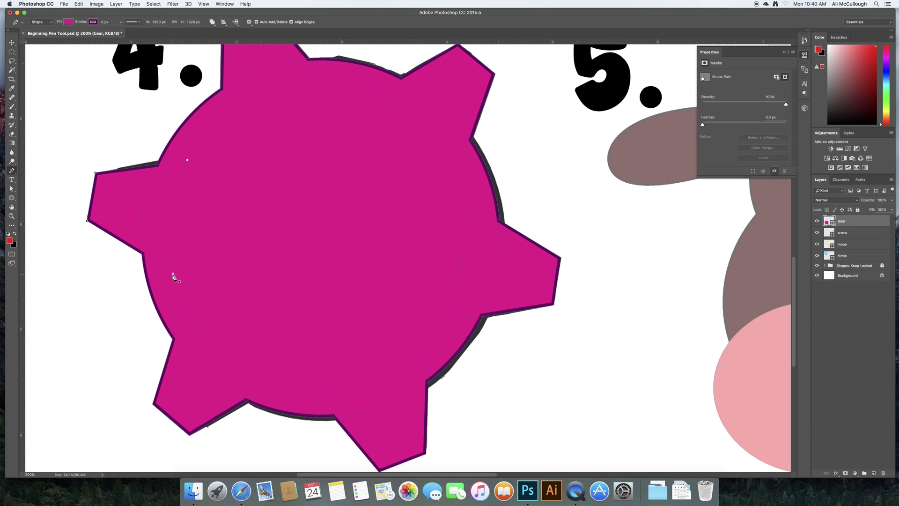
Inspect the gear's separate circle and tooth paths by selecting them individually with the Direct Selection tool
{"action": "key", "text": "super+minus"}
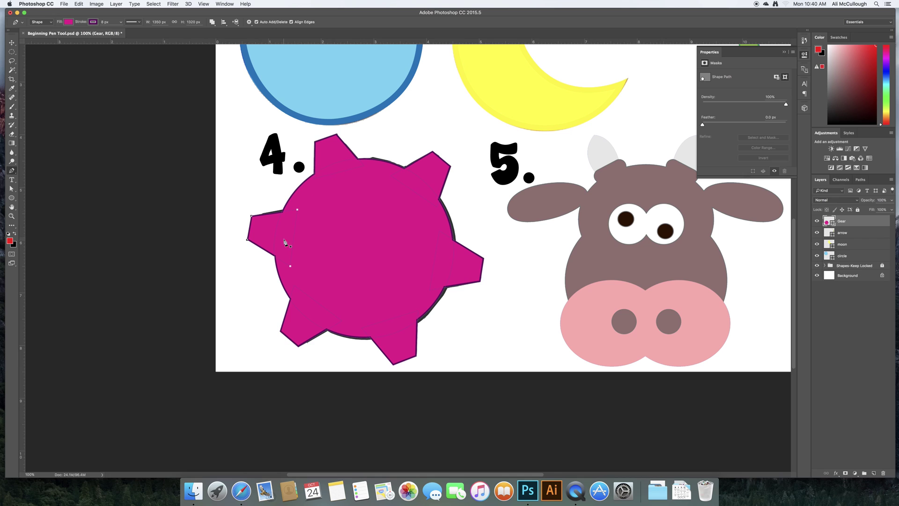
{"action": "left_click", "coordinate": [12, 42]}
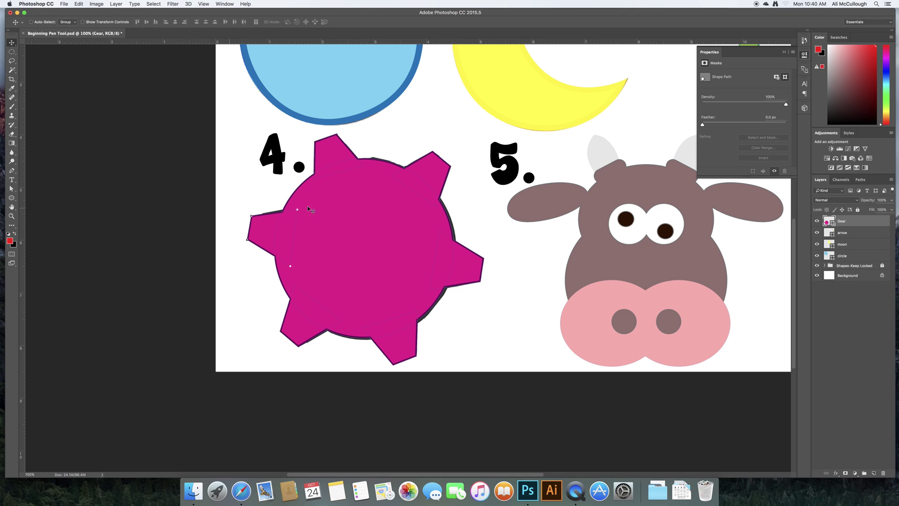
{"action": "left_click", "coordinate": [11, 189]}
{"action": "left_click", "coordinate": [337, 166]}
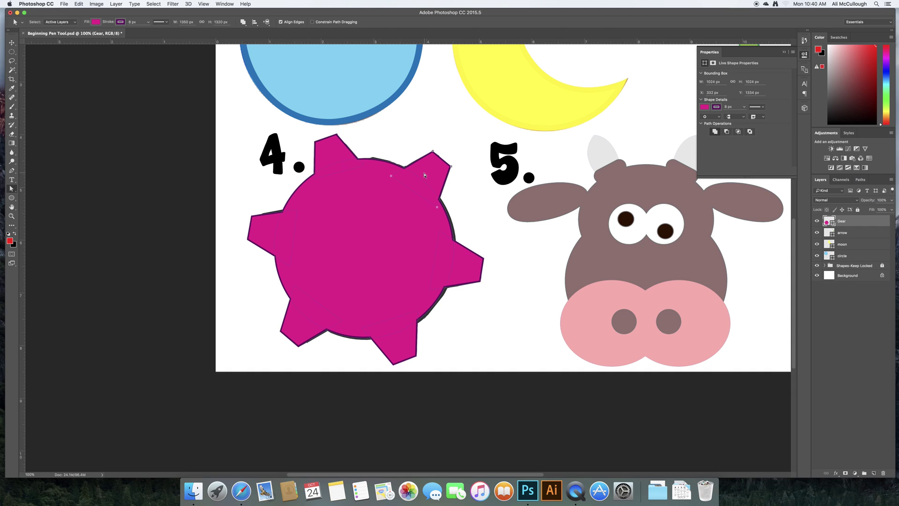
{"action": "left_click", "coordinate": [337, 161]}
{"action": "left_click", "coordinate": [401, 322]}
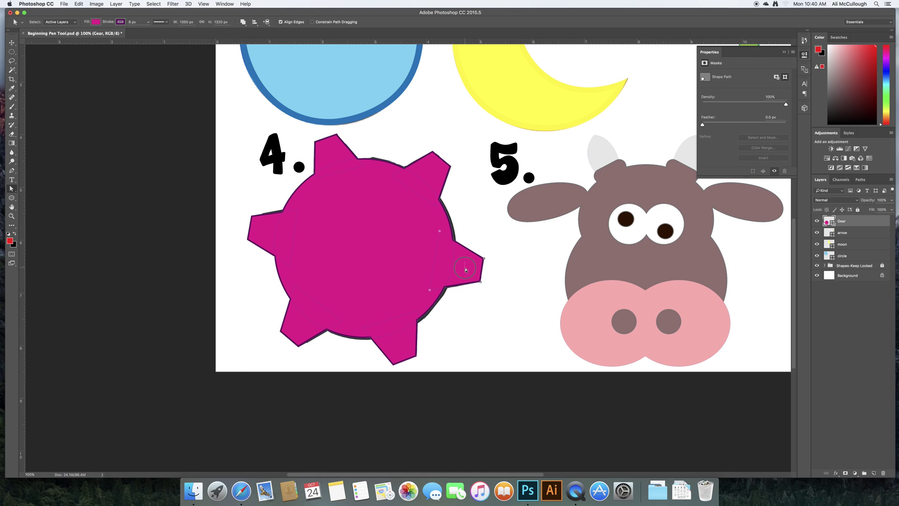
{"action": "left_click", "coordinate": [446, 266]}
Compare the Gear layer with the template beneath by toggling its visibility, and lower its opacity to roughly half
{"action": "left_click", "coordinate": [818, 221]}
{"action": "left_click", "coordinate": [817, 221]}
{"action": "left_click", "coordinate": [817, 221]}
{"action": "left_click", "coordinate": [818, 221]}
{"action": "left_click", "coordinate": [892, 200]}
{"action": "left_click_drag", "start_coordinate": [890, 210], "coordinate": [876, 210]}
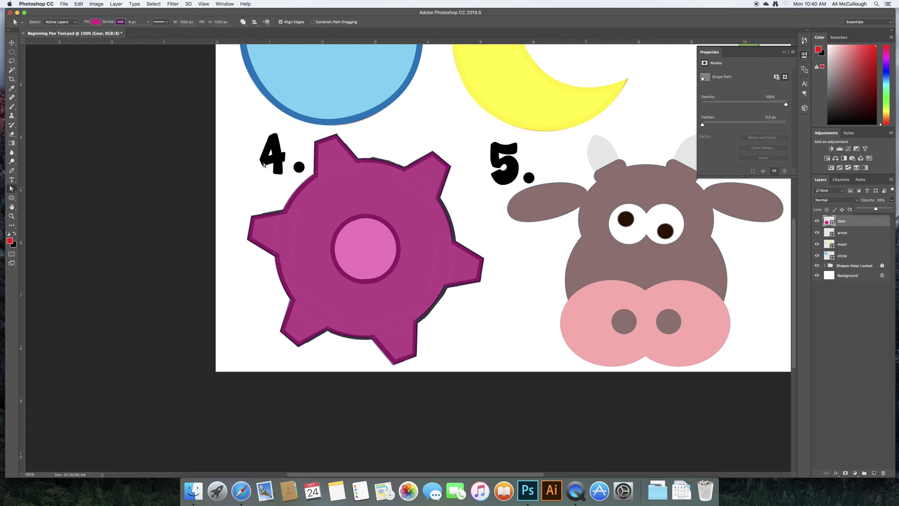
Draw a circle about 376 px wide over the gear's centre hole with the Ellipse tool in Combine Shapes mode
{"action": "left_click", "coordinate": [12, 199]}
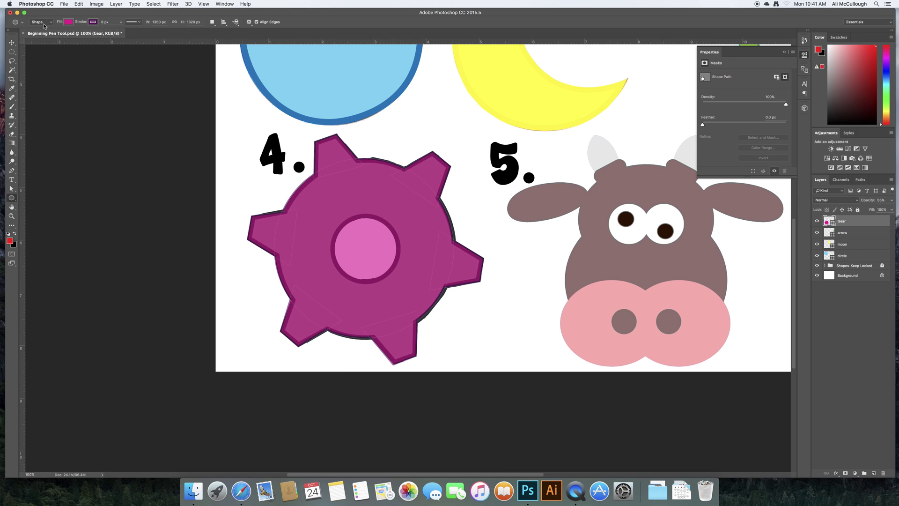
{"action": "left_click", "coordinate": [211, 22]}
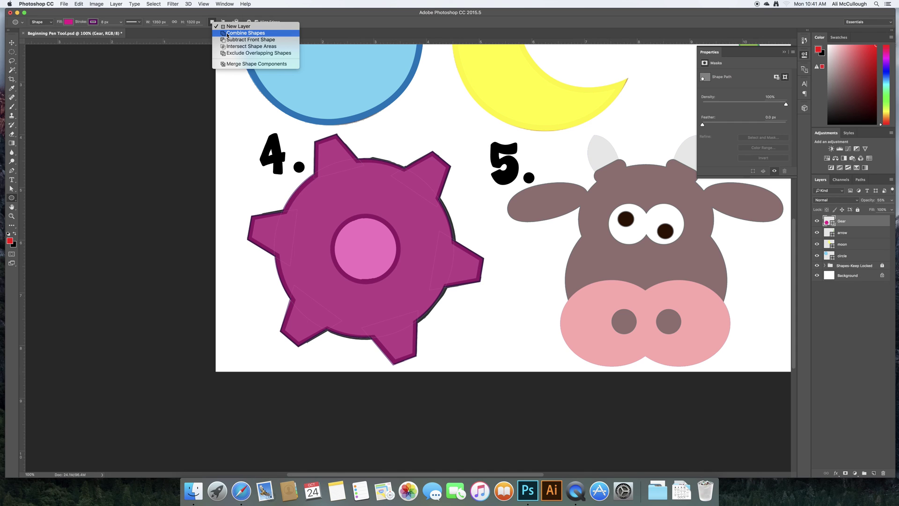
{"action": "left_click", "coordinate": [227, 34]}
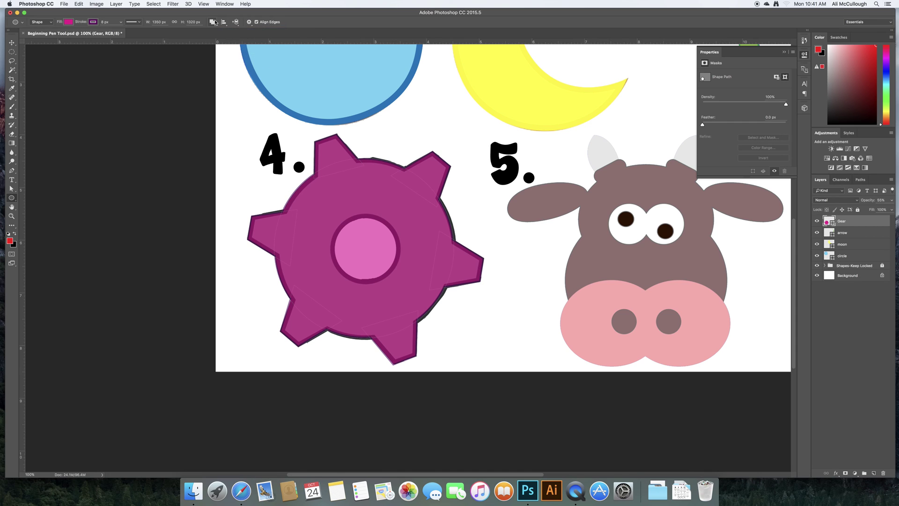
{"action": "left_click", "coordinate": [212, 22]}
{"action": "left_click", "coordinate": [240, 30]}
{"action": "left_click", "coordinate": [211, 22]}
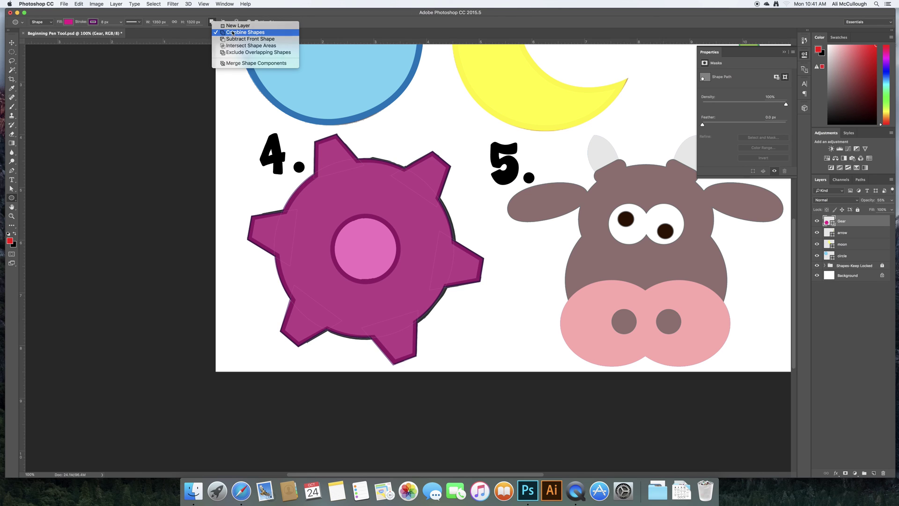
{"action": "left_click", "coordinate": [232, 33]}
{"action": "left_click", "coordinate": [211, 22]}
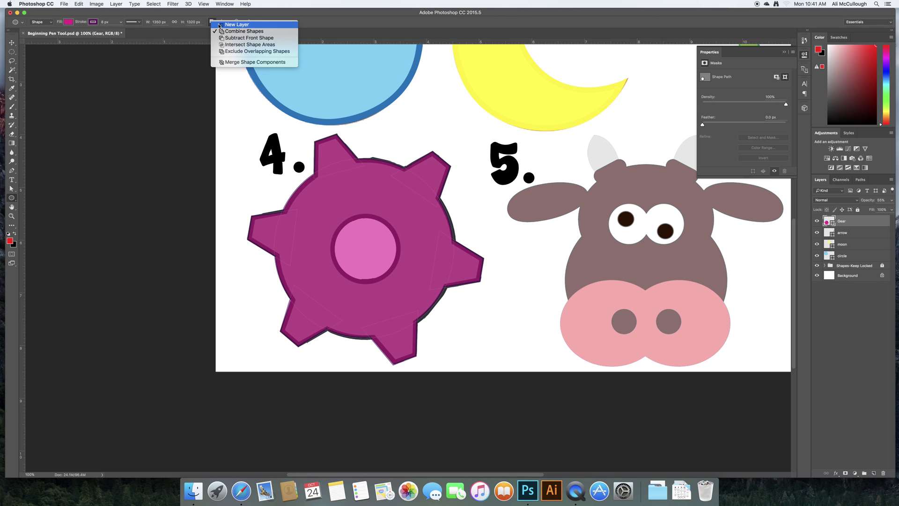
{"action": "left_click", "coordinate": [227, 32]}
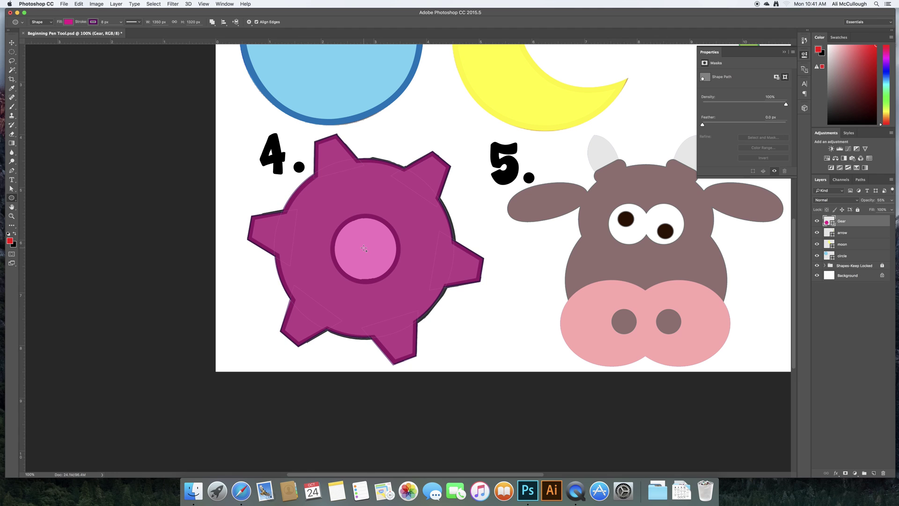
{"action": "left_click_drag", "start_coordinate": [364, 248], "coordinate": [332, 209]}
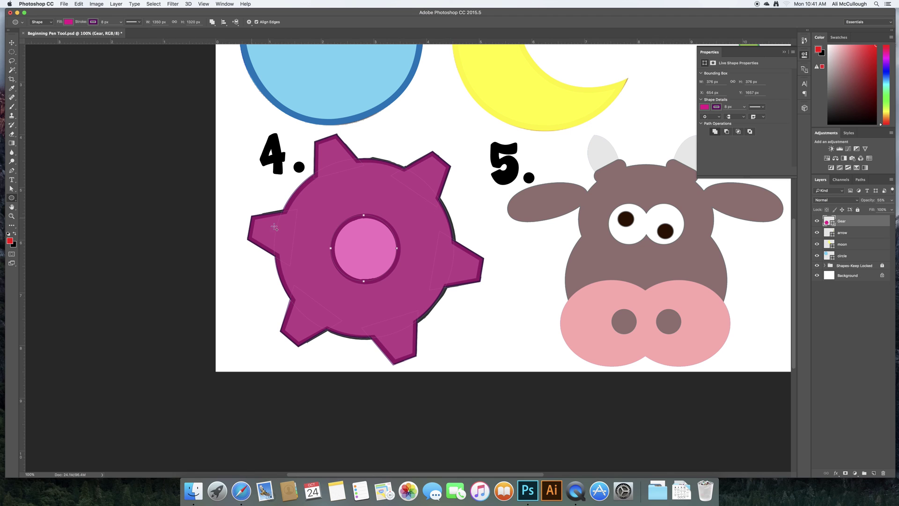
Cut the centre hole out of the gear by setting the inner circle's path operation to Exclude Overlapping Shapes
{"action": "left_click", "coordinate": [12, 189]}
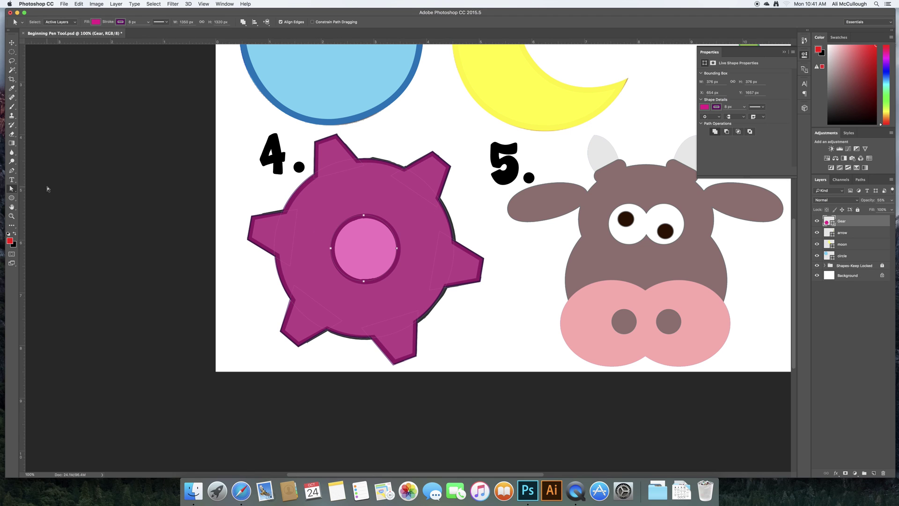
{"action": "left_click", "coordinate": [340, 222]}
{"action": "left_click", "coordinate": [243, 22]}
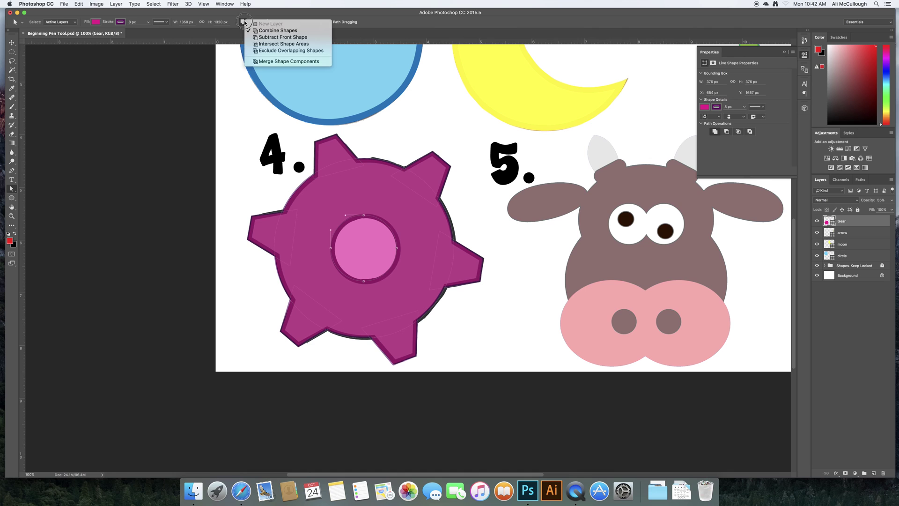
{"action": "left_click", "coordinate": [242, 23]}
{"action": "left_click", "coordinate": [243, 23]}
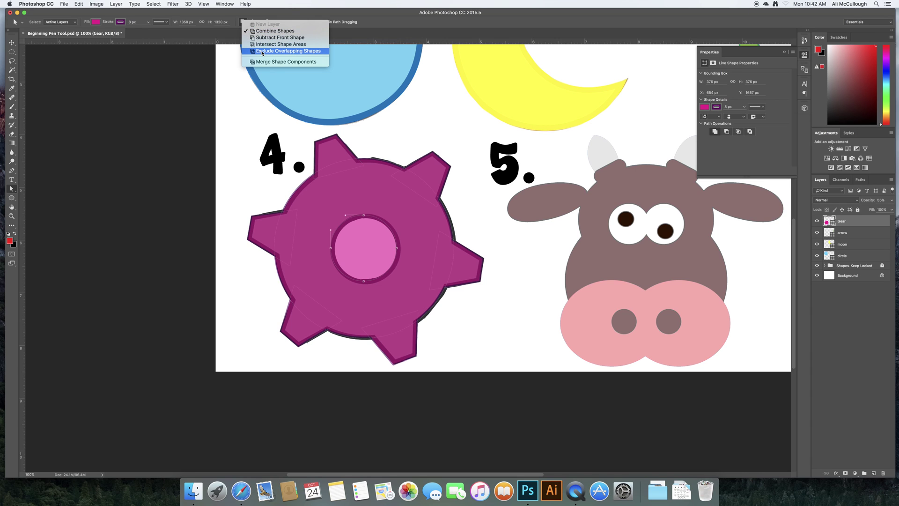
{"action": "left_click", "coordinate": [262, 51]}
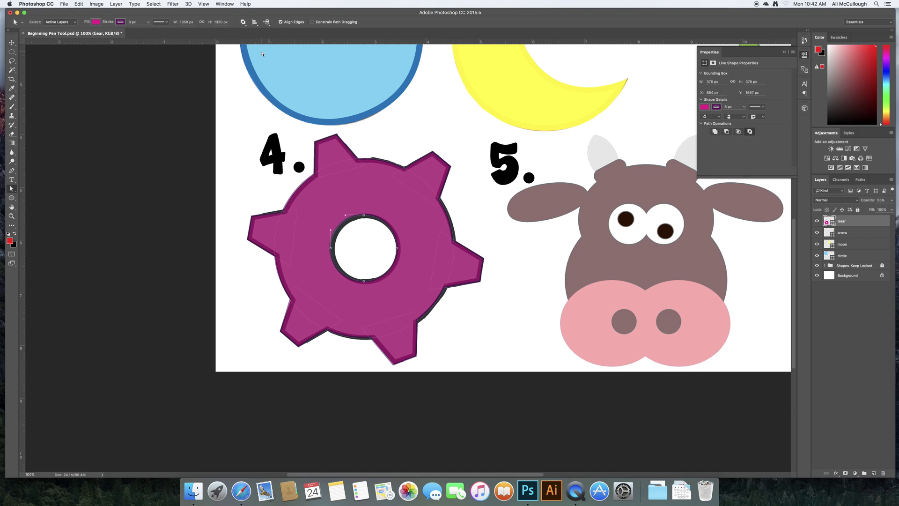
{"action": "left_click", "coordinate": [474, 199]}
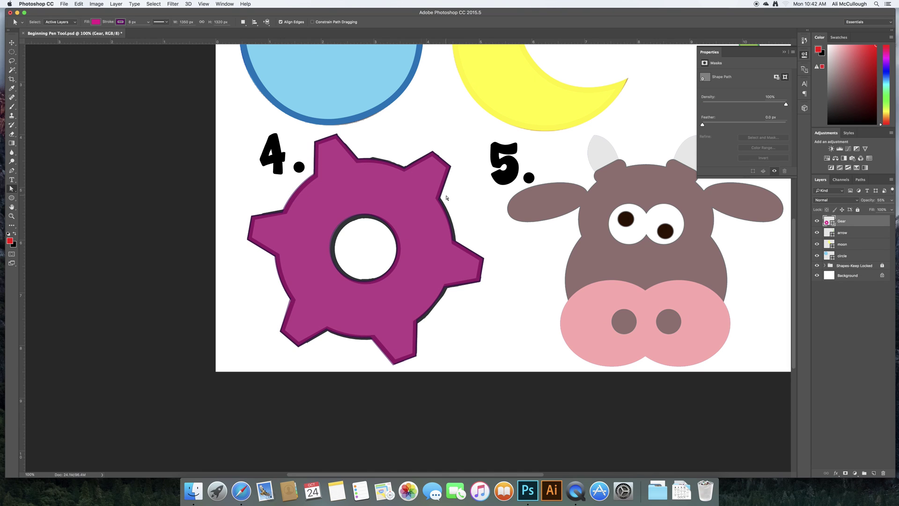
Restore the Gear layer to 100% opacity and shift the gear slightly rightward to align it with the template
{"action": "left_click", "coordinate": [892, 200]}
{"action": "left_click_drag", "start_coordinate": [876, 208], "coordinate": [895, 209]}
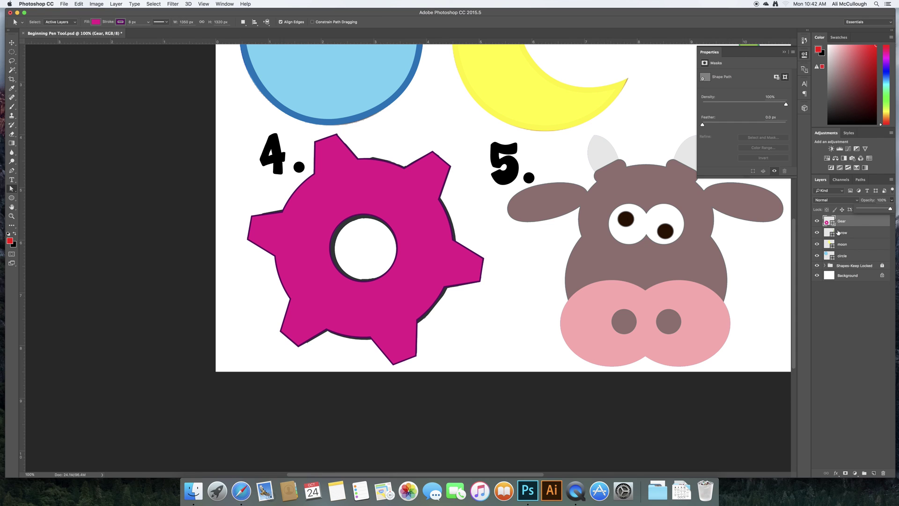
{"action": "left_click", "coordinate": [365, 185]}
{"action": "key", "text": "v"}
{"action": "left_click_drag", "start_coordinate": [367, 187], "coordinate": [370, 182]}
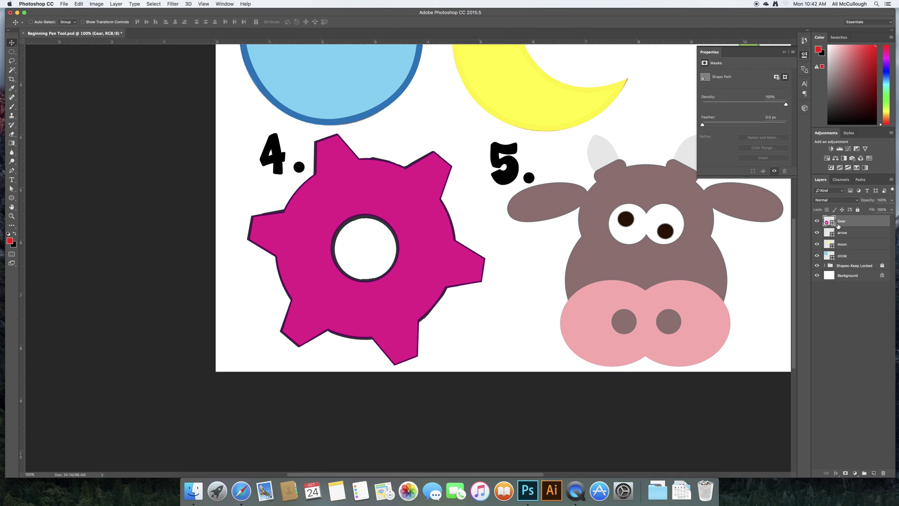
Try pulling the centre hole's top anchor point upward with the Direct Selection tool, and undo the change
{"action": "key", "text": "a"}
{"action": "left_click", "coordinate": [424, 199]}
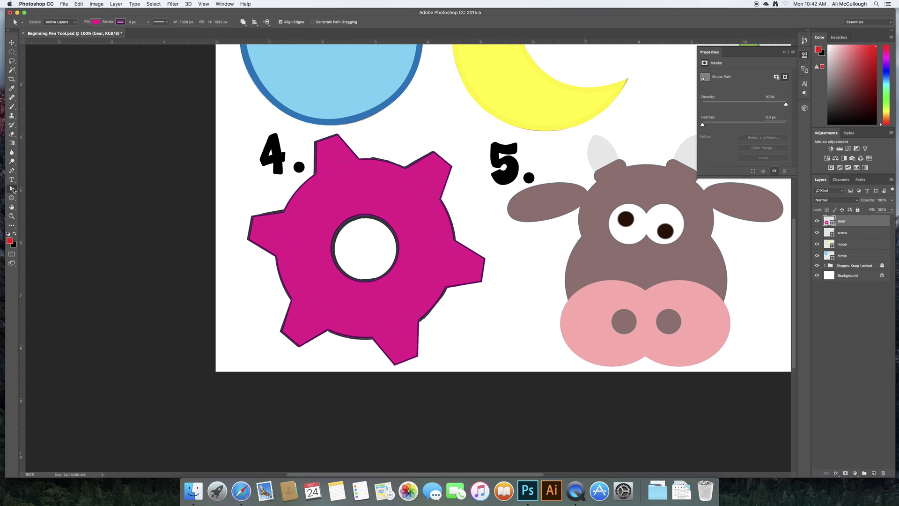
{"action": "right_click", "coordinate": [13, 190]}
{"action": "left_click", "coordinate": [91, 190]}
{"action": "left_click", "coordinate": [367, 217]}
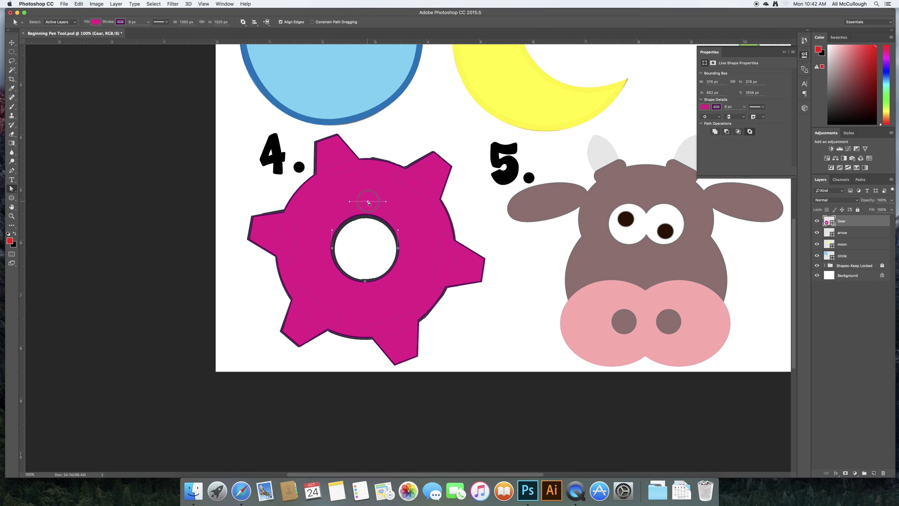
{"action": "left_click_drag", "start_coordinate": [368, 202], "coordinate": [367, 201]}
{"action": "left_click", "coordinate": [505, 158]}
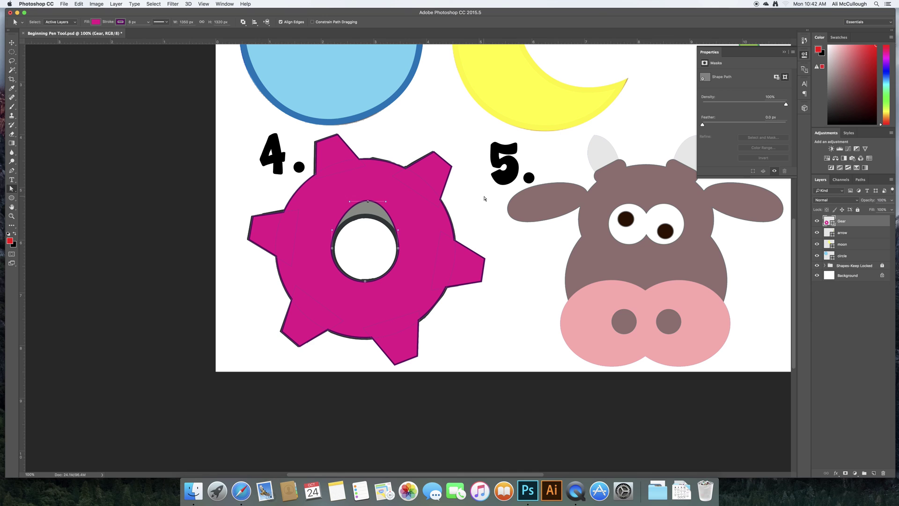
{"action": "key", "text": "super+z"}
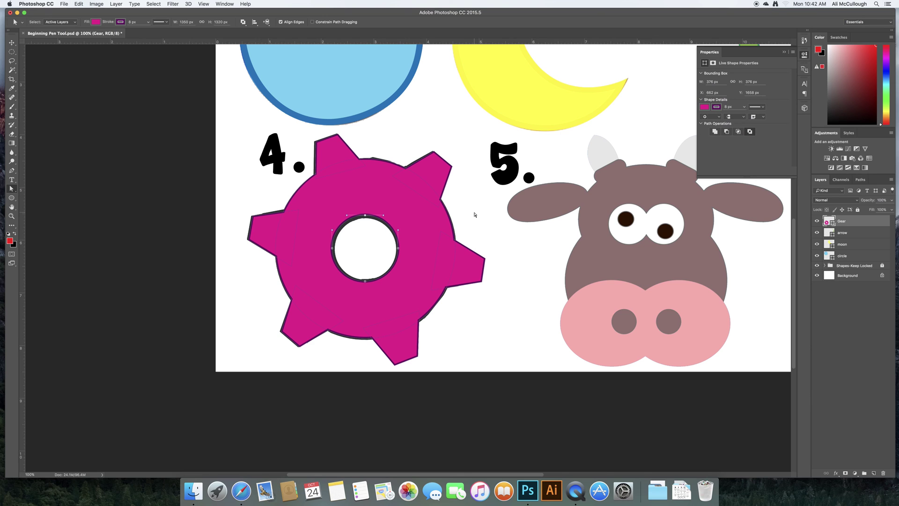